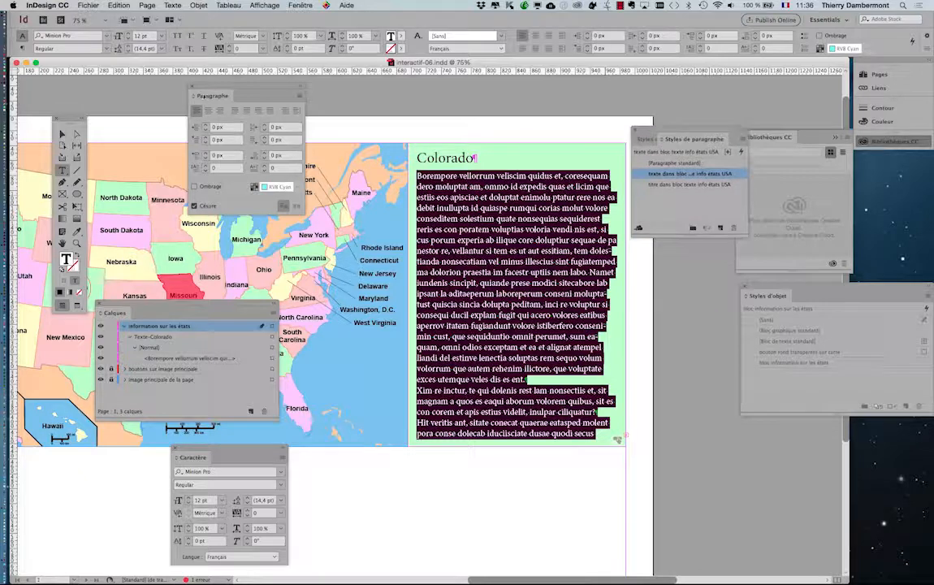
Select the Colorado text frame and duplicate its Texte-Colorado button inside the layer "information sur les états"
left_click(63, 134)
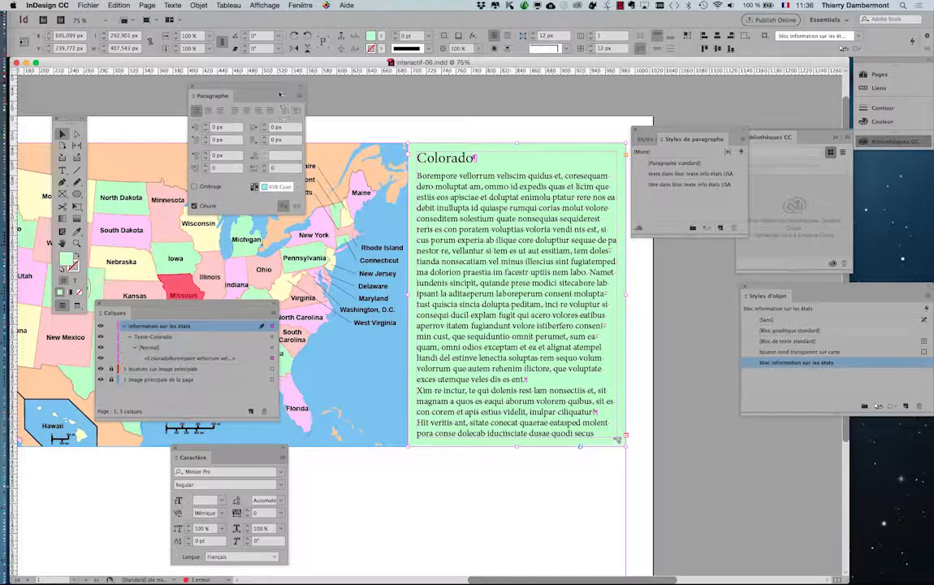
left_click(300, 4)
left_click(304, 4)
left_click_drag(217, 303, 558, 223)
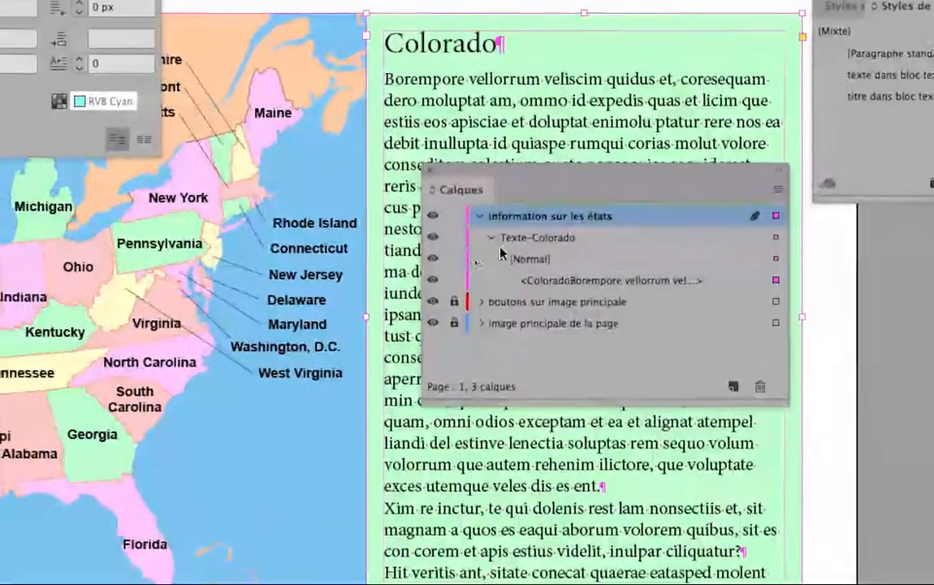
left_click(491, 238)
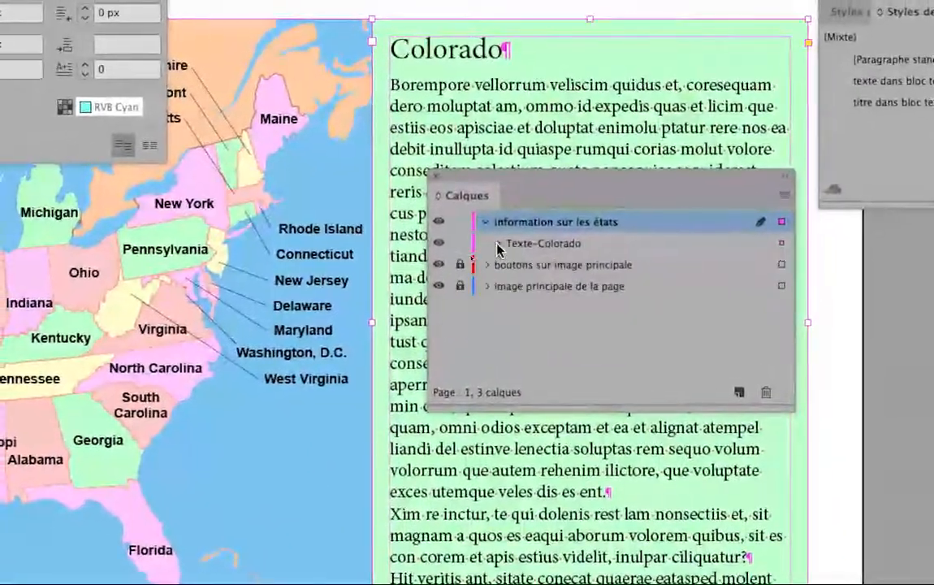
left_click(597, 238)
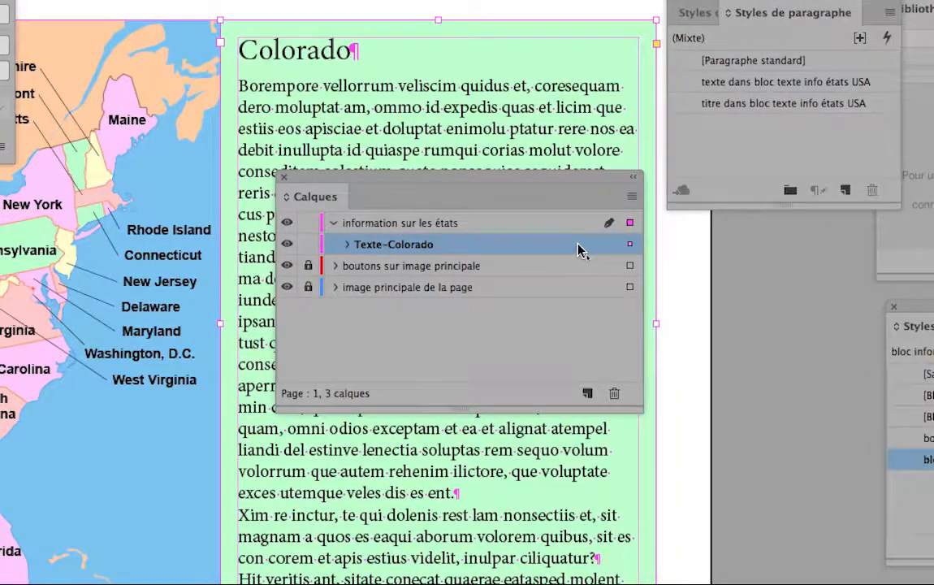
left_click_drag(577, 248, 582, 299)
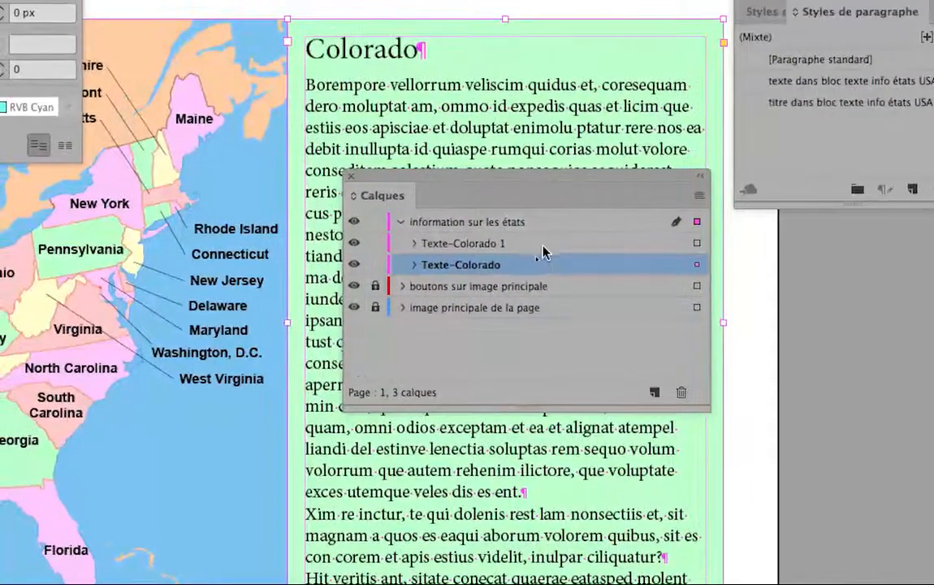
Lock the original Texte-Colorado element in the "information sur les états" layer, leaving its copy unlocked
left_click(543, 246)
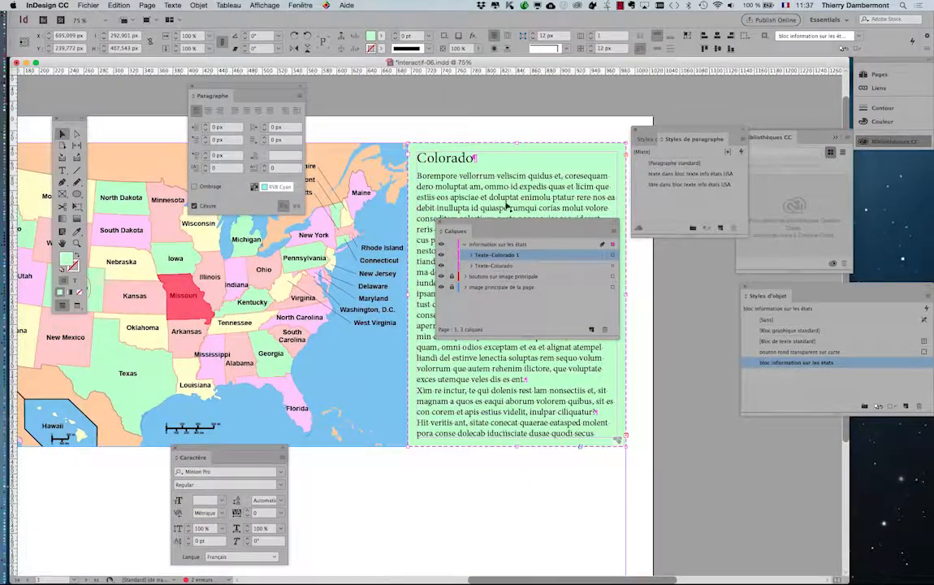
left_click_drag(520, 230, 293, 257)
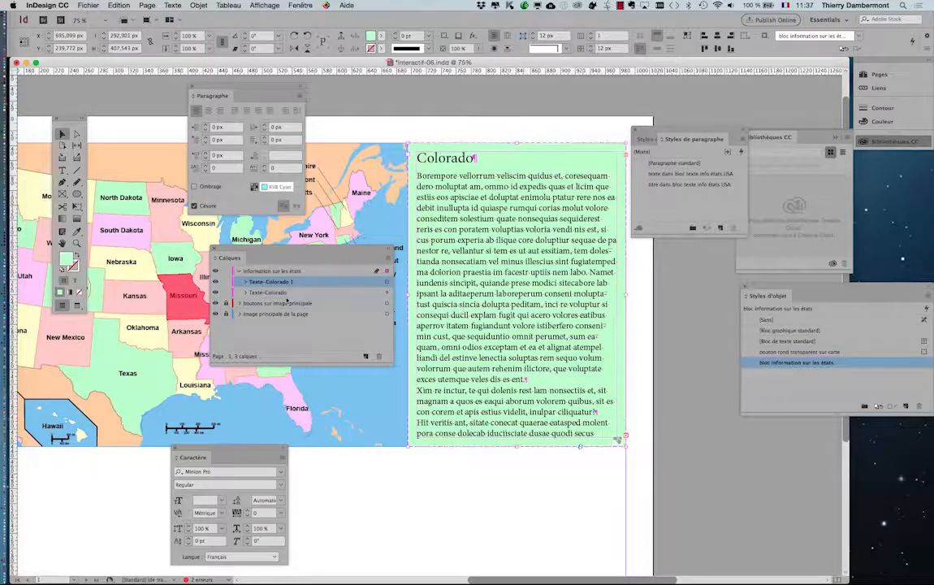
left_click(273, 293)
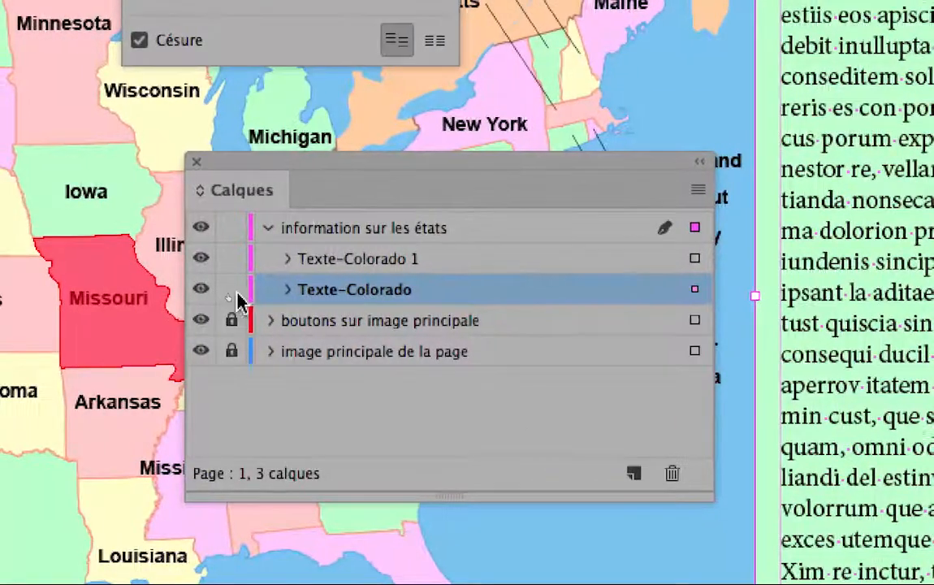
left_click(232, 290)
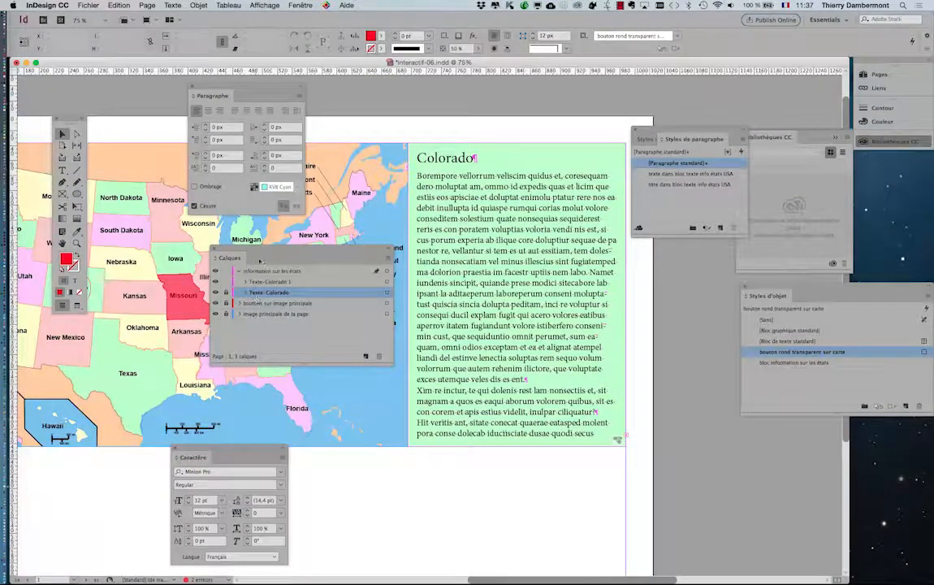
Select the duplicated Texte-Colorado 1 object on the page and show its button and form settings
left_click_drag(257, 250, 541, 364)
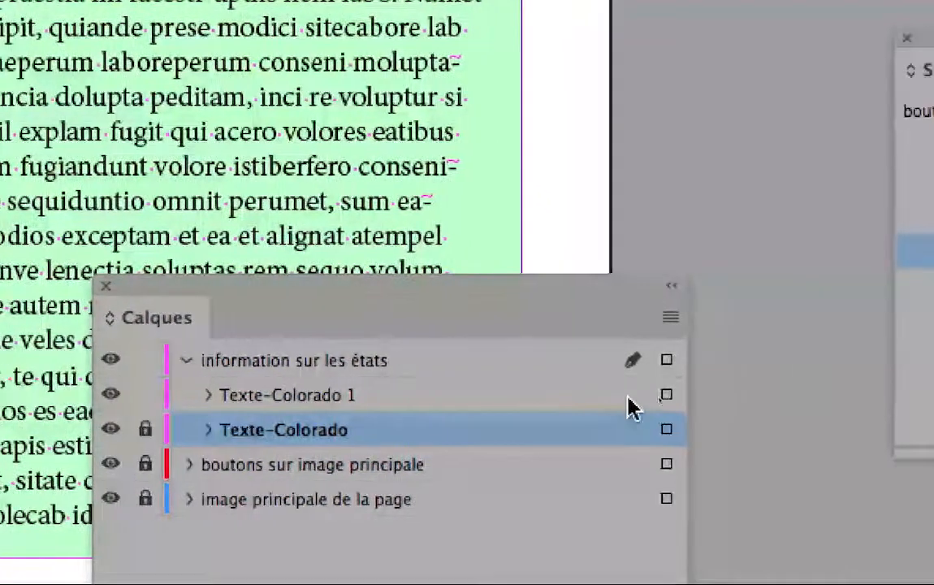
left_click(666, 396)
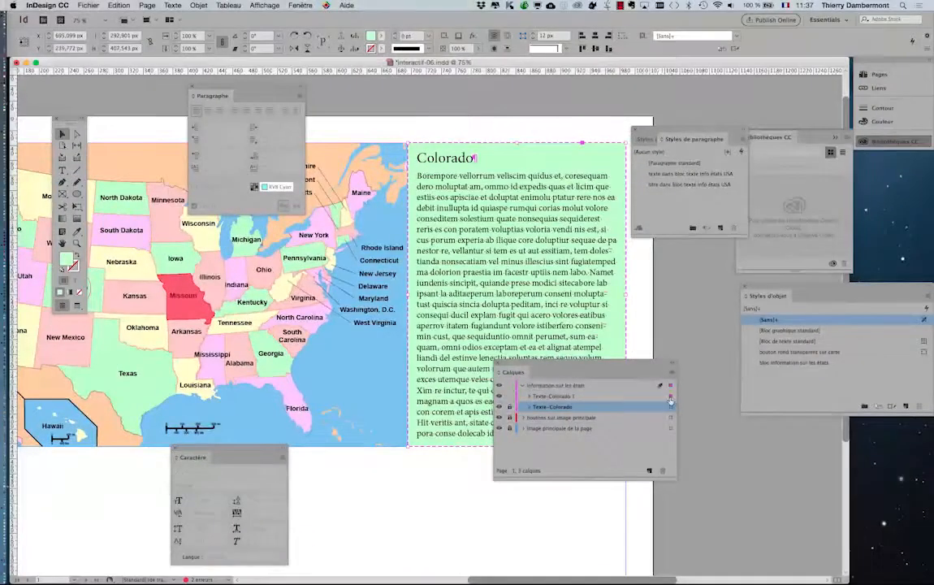
left_click_drag(600, 361, 258, 295)
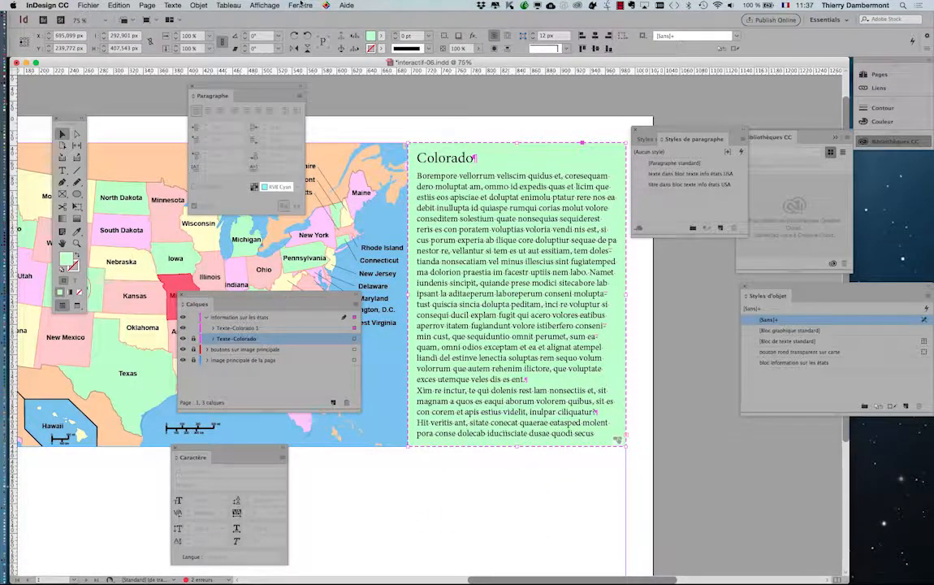
left_click(300, 5)
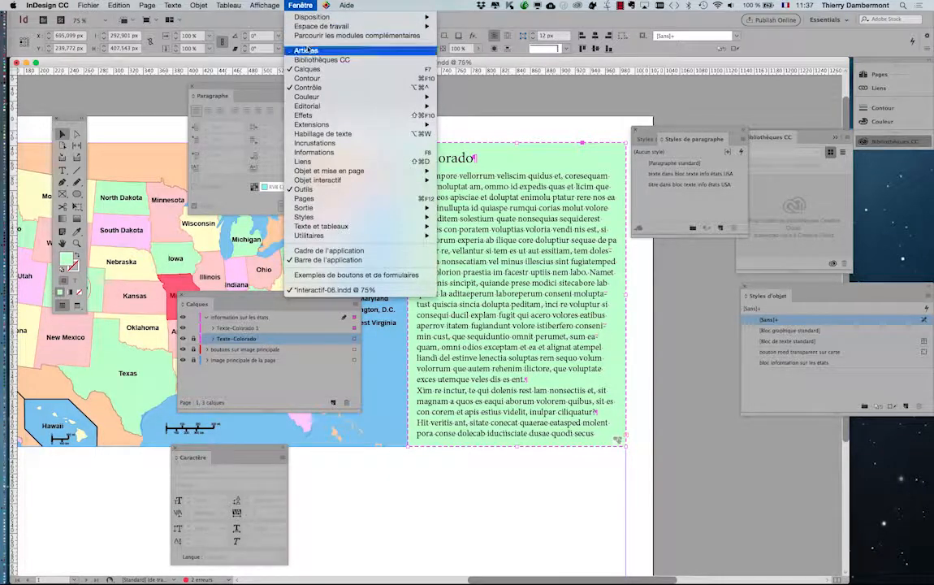
mouse_move(312, 178)
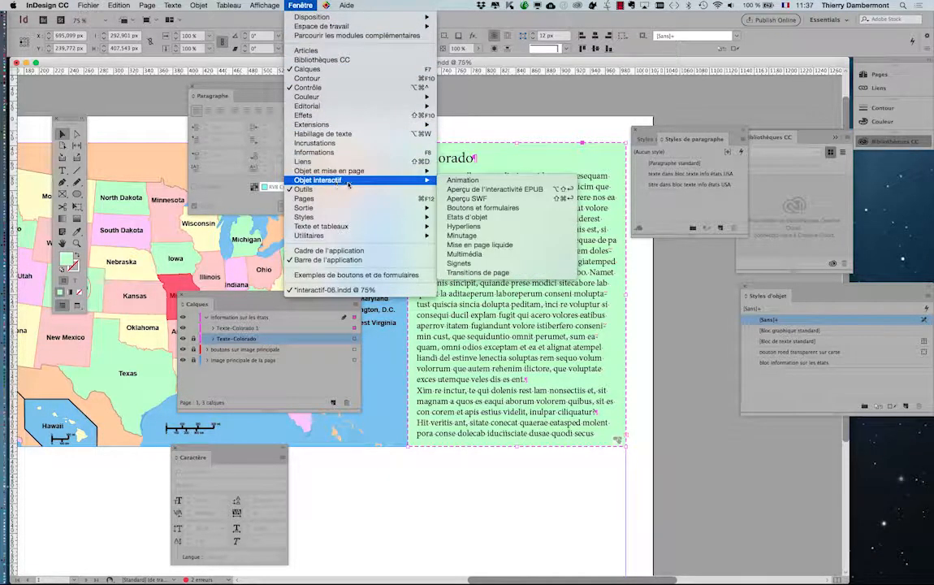
left_click(481, 208)
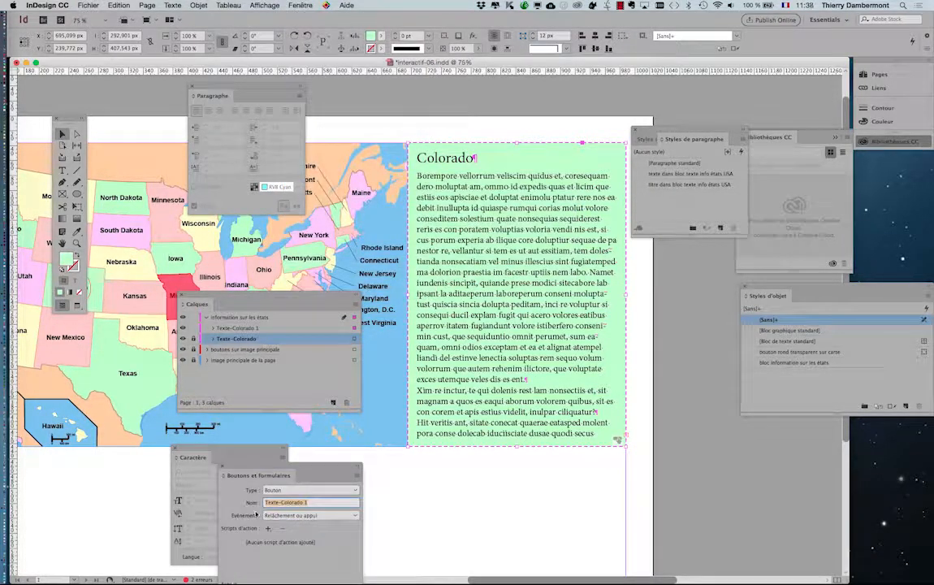
left_click_drag(260, 473, 495, 115)
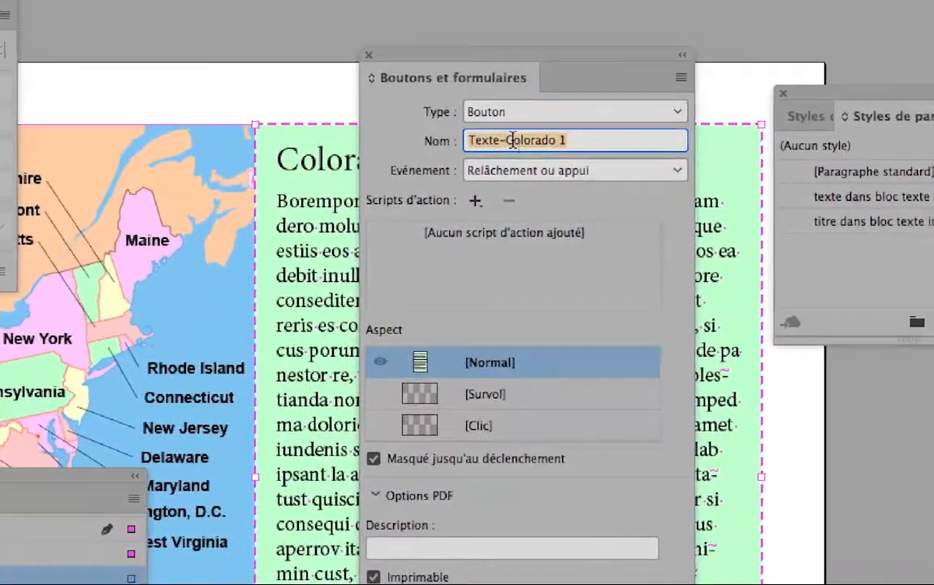
Change the duplicated button's name to Texte-Missouri in the button settings
left_click(517, 149)
left_click_drag(512, 140, 566, 140)
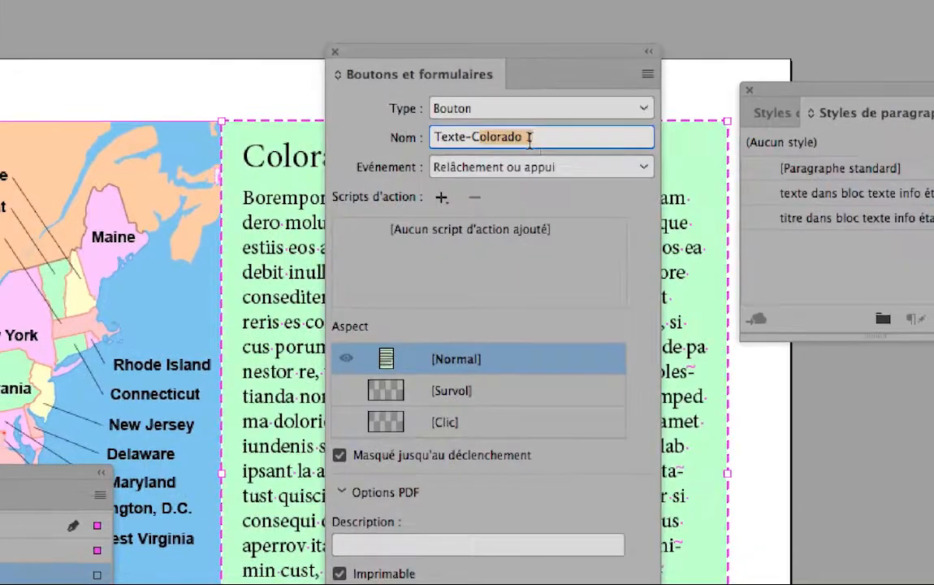
key("BackSpace")
key("BackSpace")
type("-M")
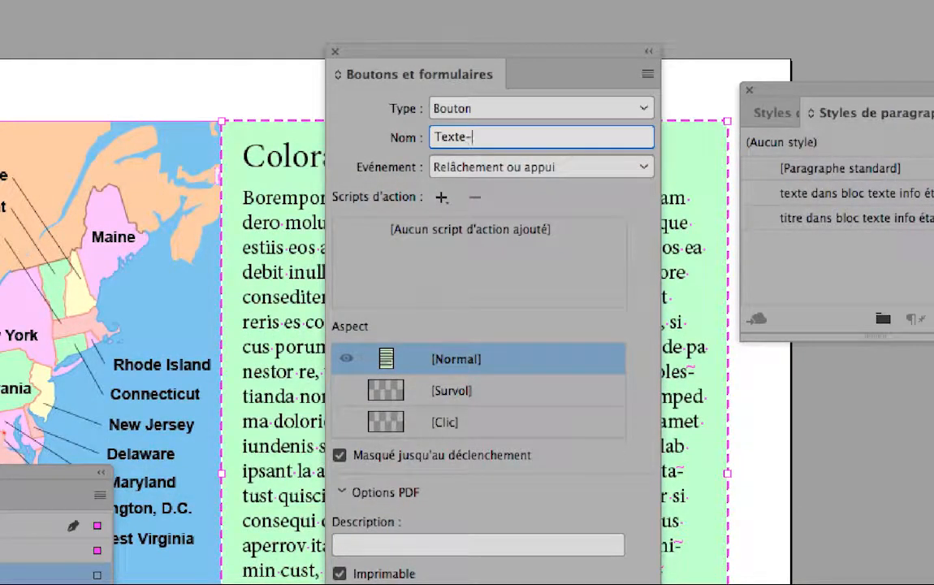
type("issouri")
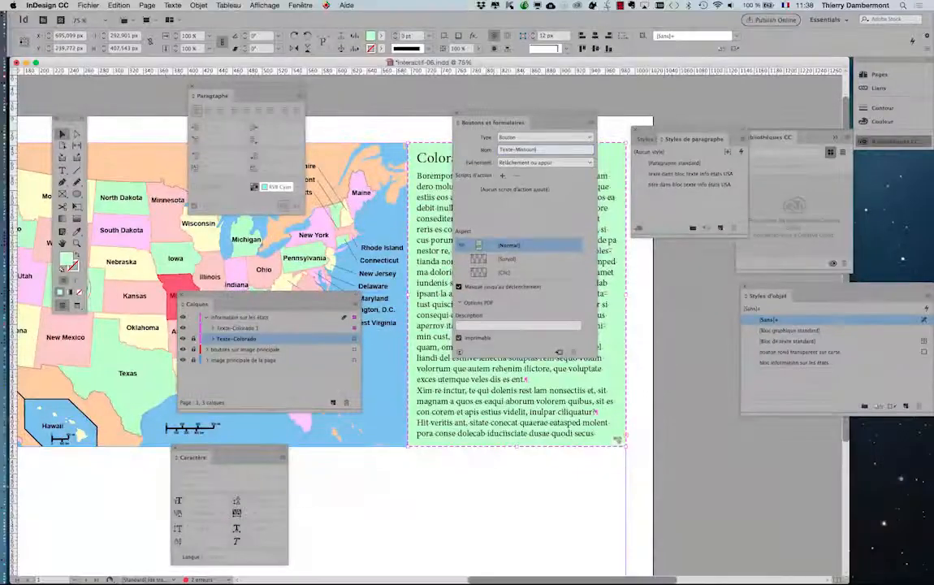
Expand Texte-Colorado 1 and its [Normal] state in the layer structure and select the text frame inside
left_click_drag(527, 114, 698, 88)
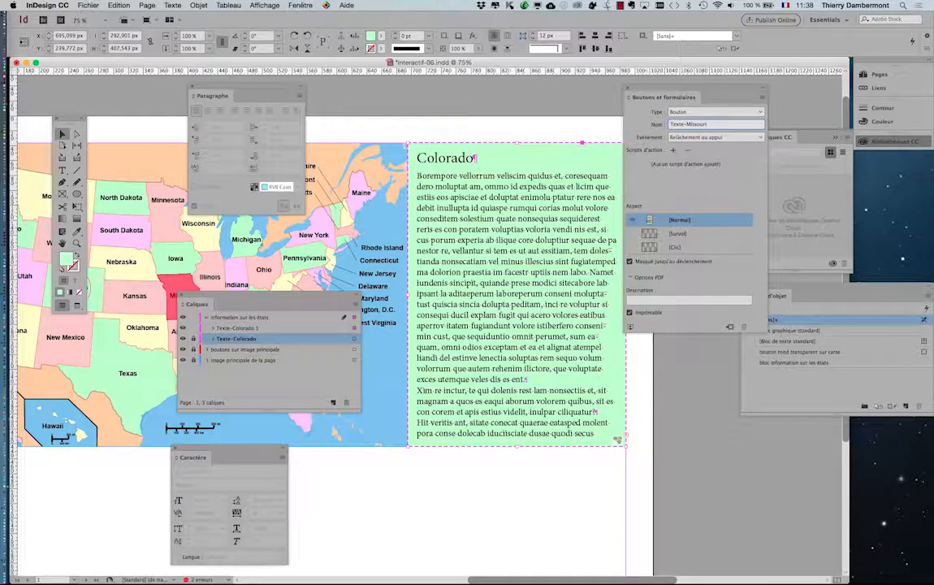
left_click_drag(268, 304, 430, 214)
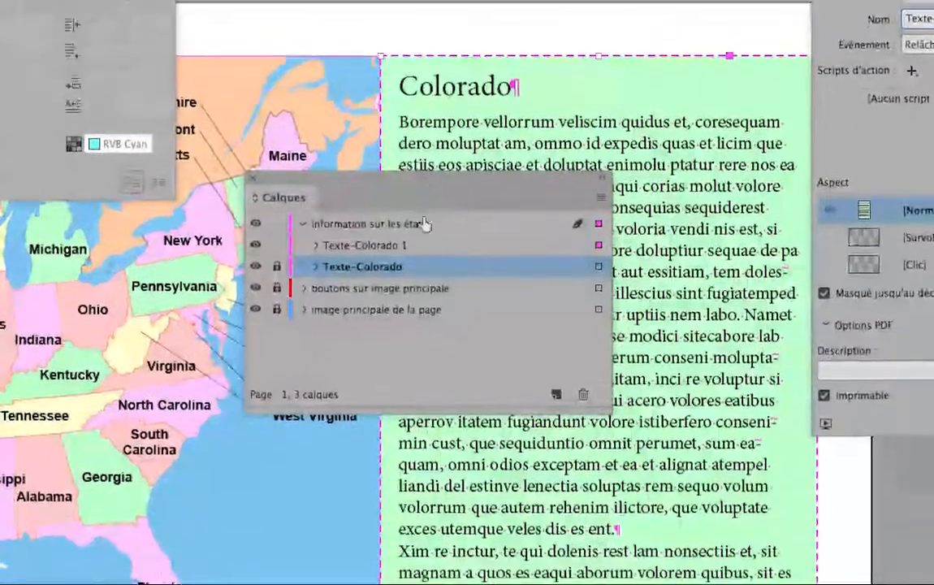
left_click(375, 237)
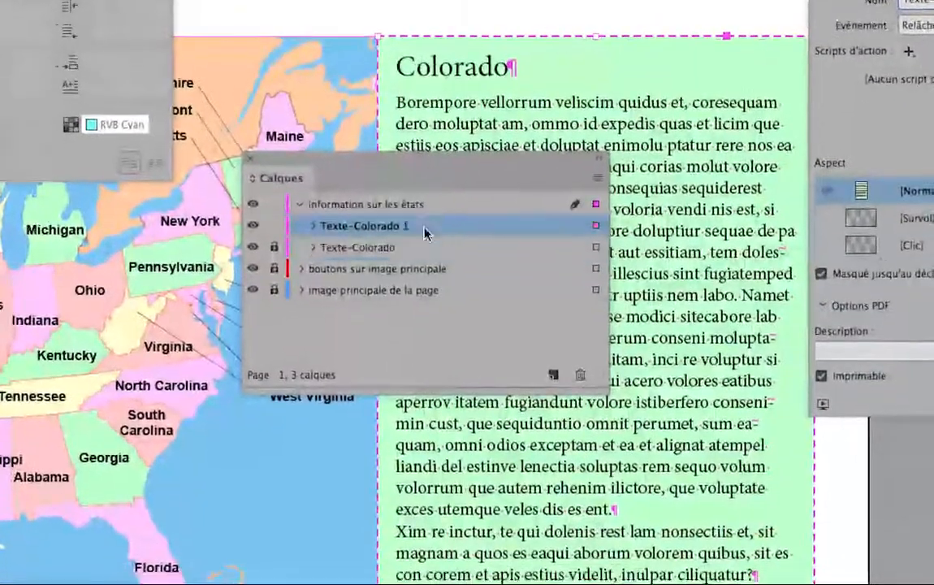
left_click(389, 226)
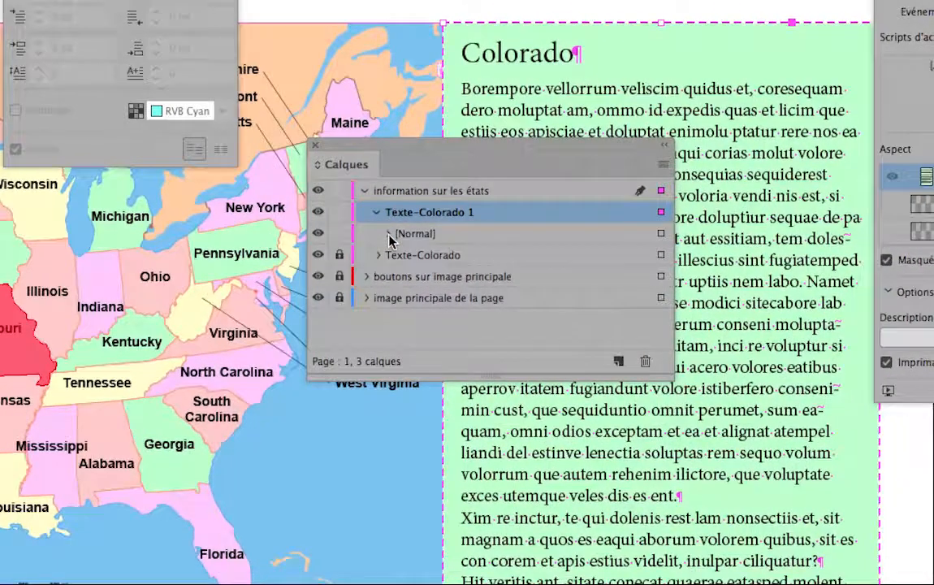
left_click(397, 248)
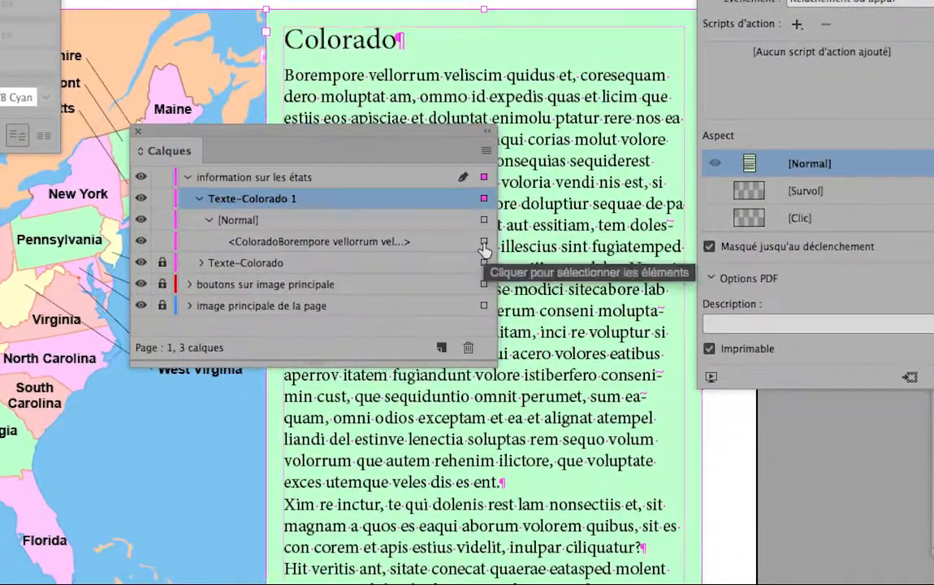
left_click(616, 238)
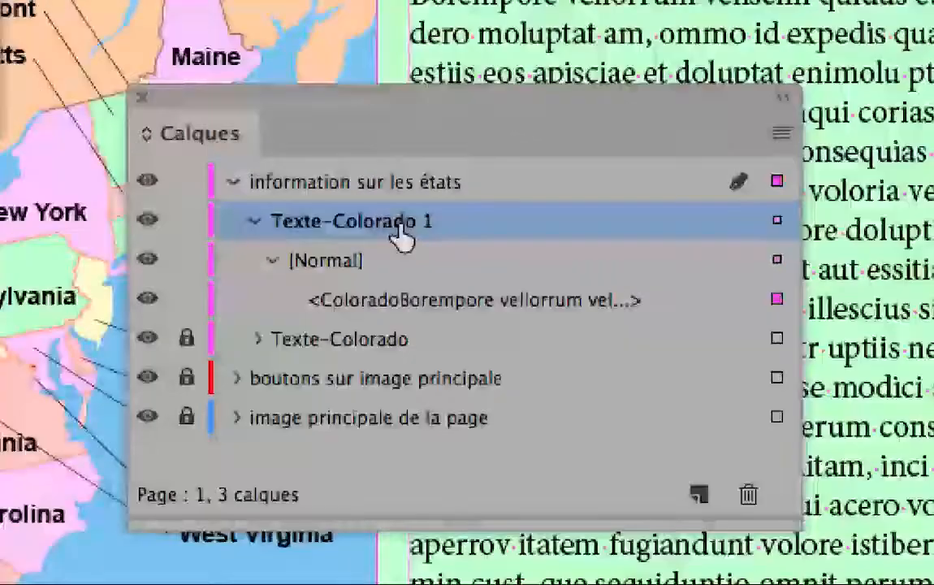
Rename the Texte-Colorado 1 element as Texte-Missouri in the layer structure
left_click(403, 231)
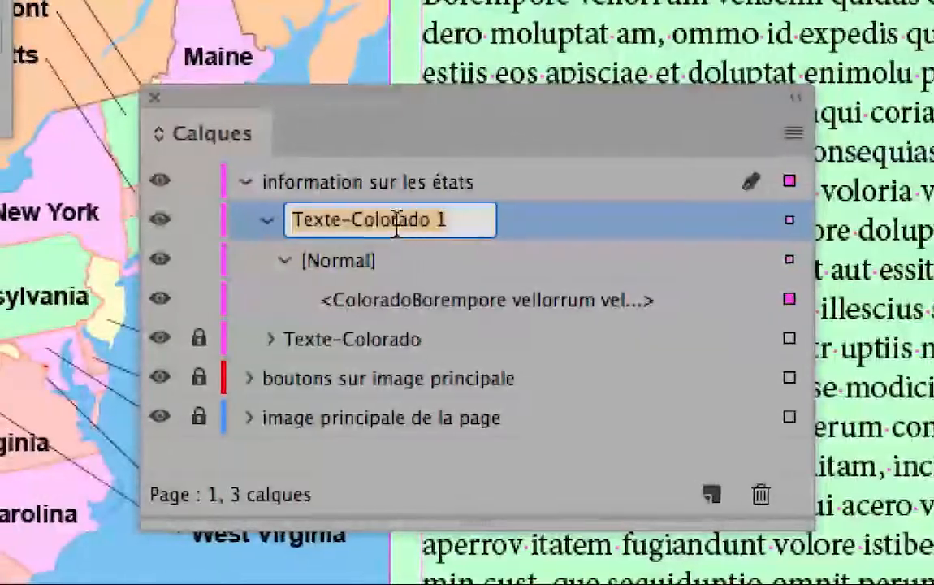
double_click(429, 223)
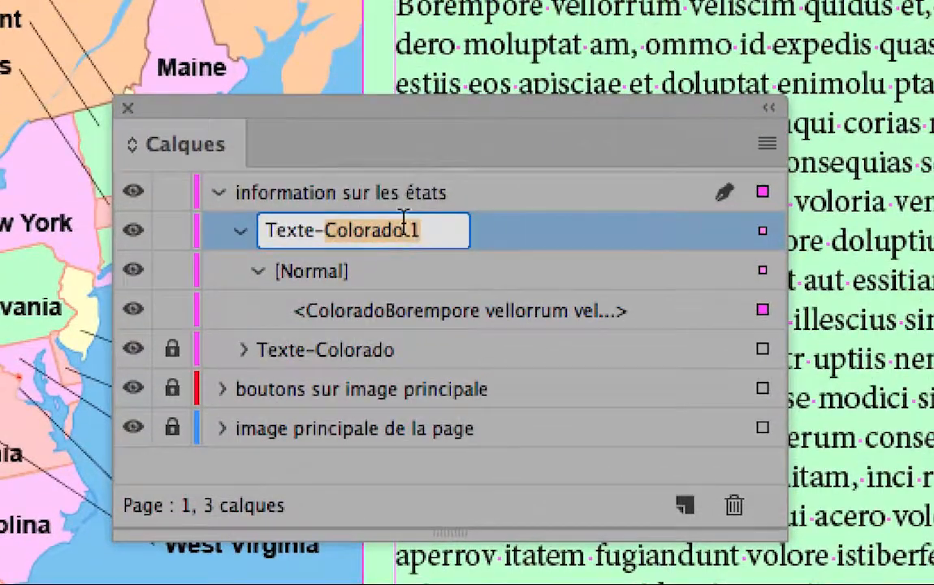
type("Missouri")
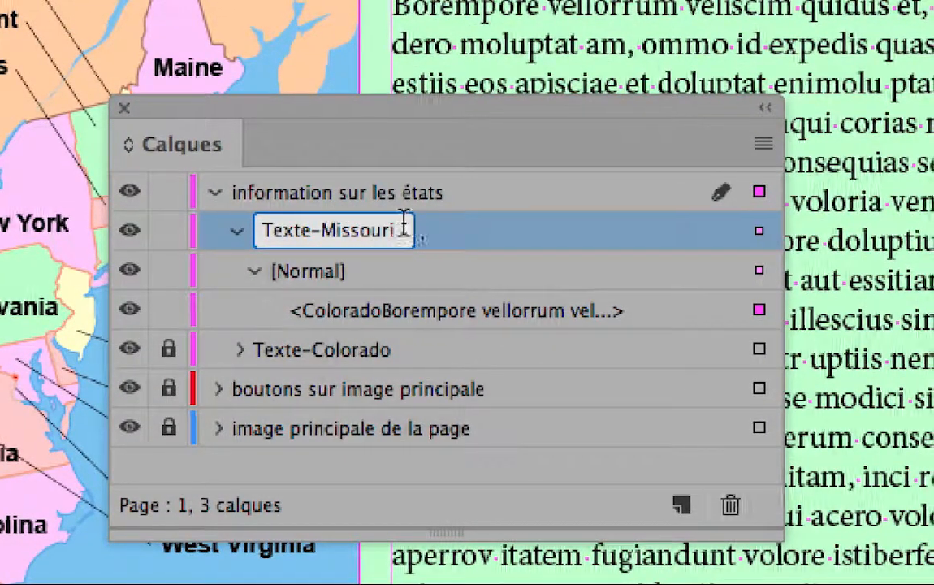
key("Return")
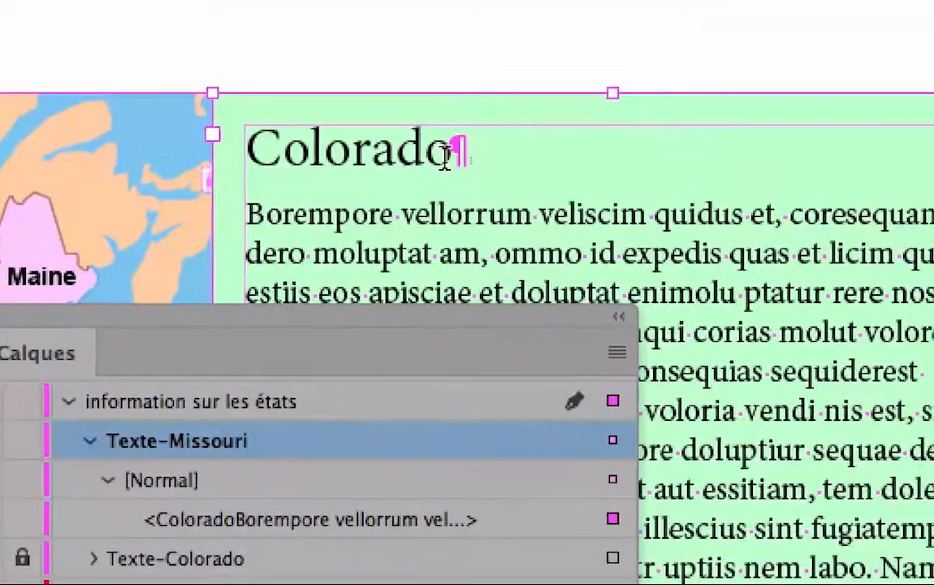
Replace the title "Colorado" with "Missouri" in the duplicated text frame and uncover the text
left_click_drag(448, 153, 393, 158)
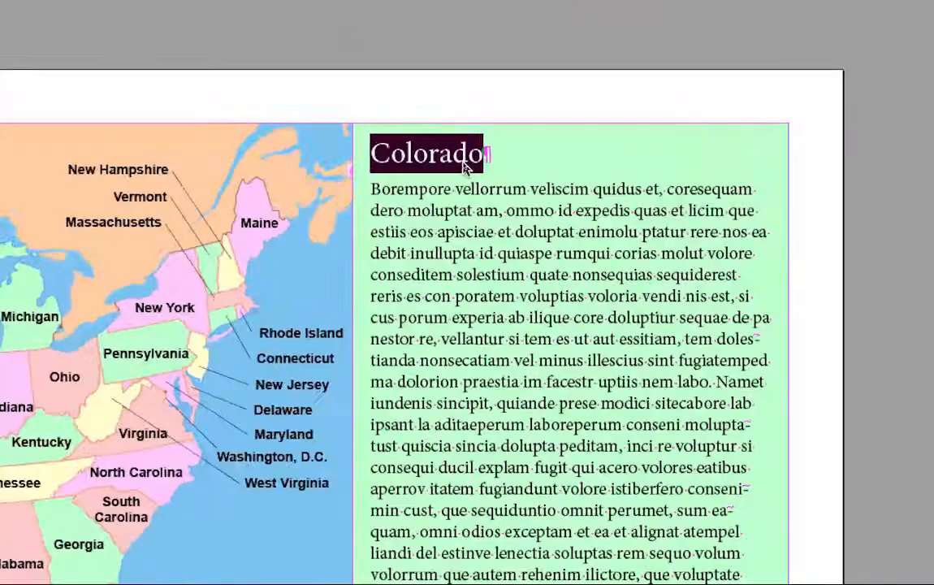
left_click(464, 163)
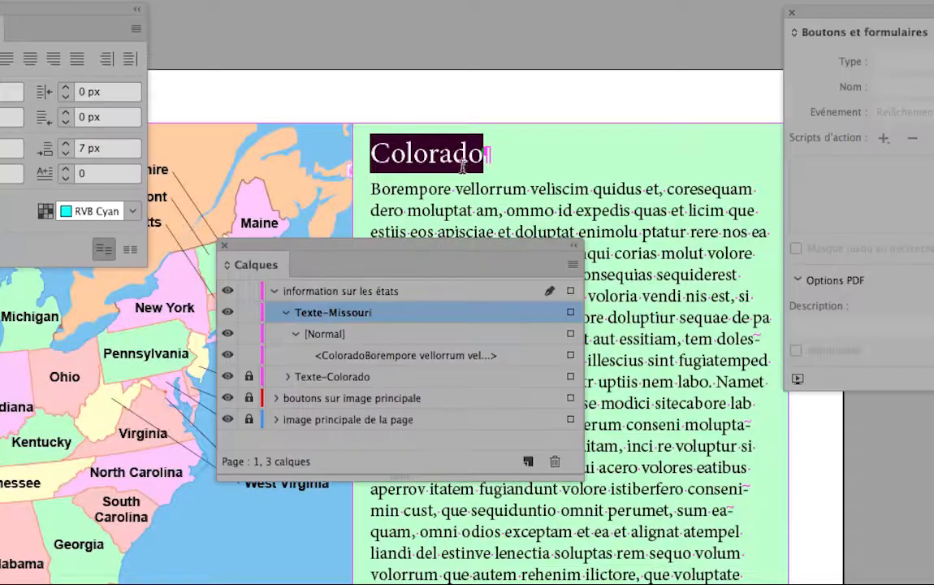
type("Missouri")
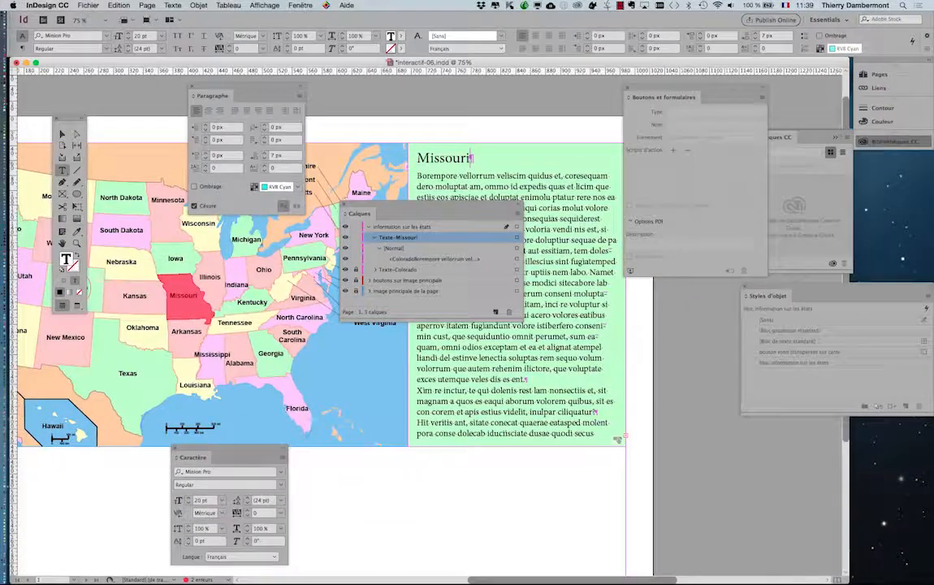
left_click_drag(357, 214, 197, 326)
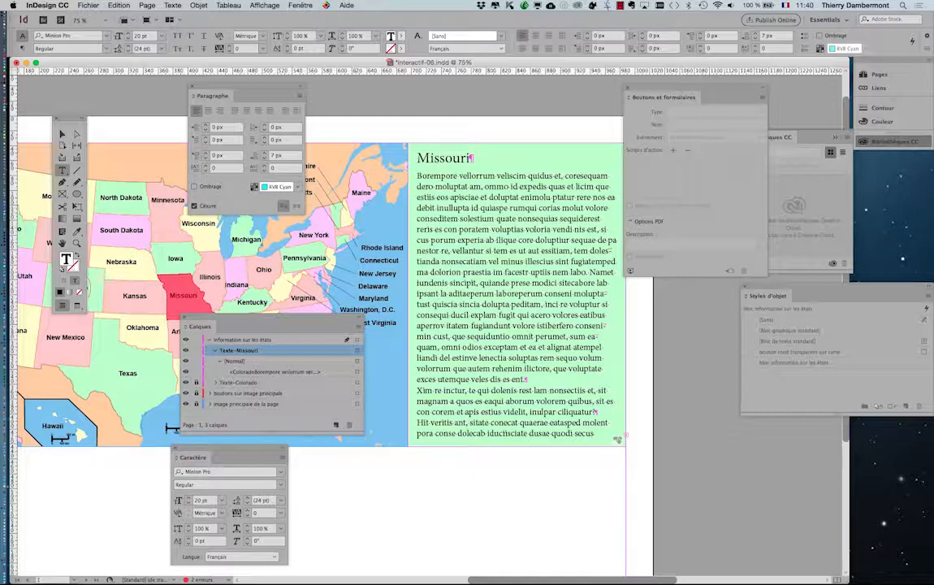
key("super+equal")
key("super+equal")
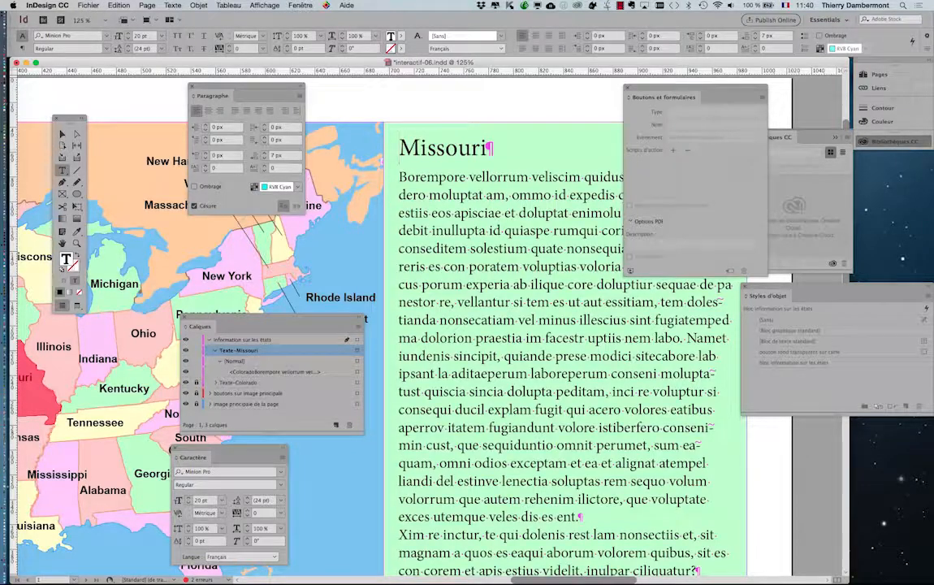
triple_click(439, 147)
left_click(172, 5)
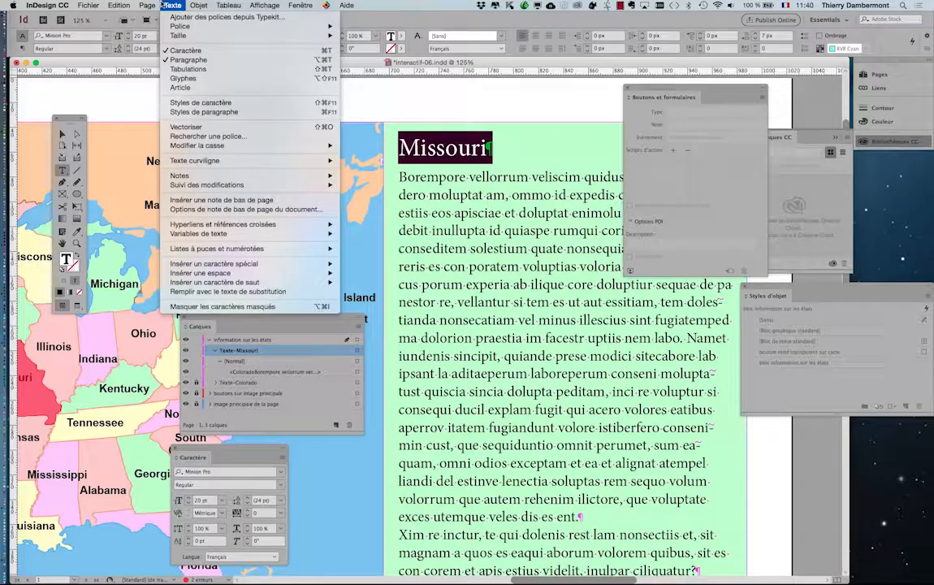
mouse_move(143, 6)
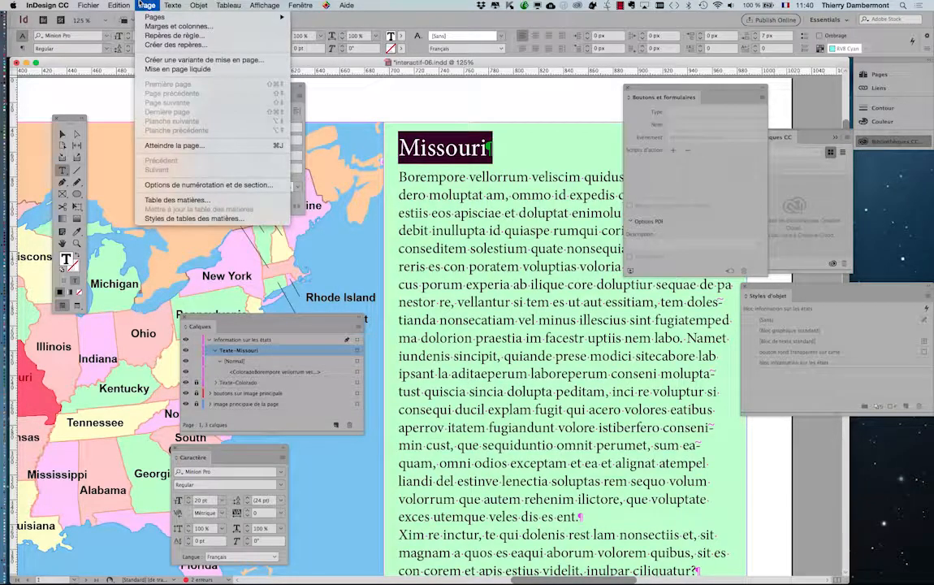
mouse_move(207, 5)
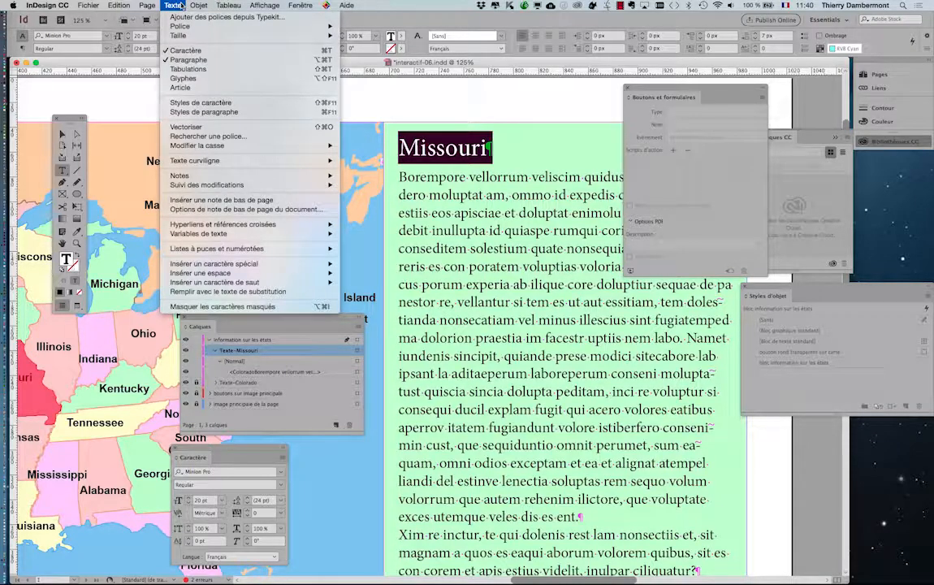
mouse_move(225, 234)
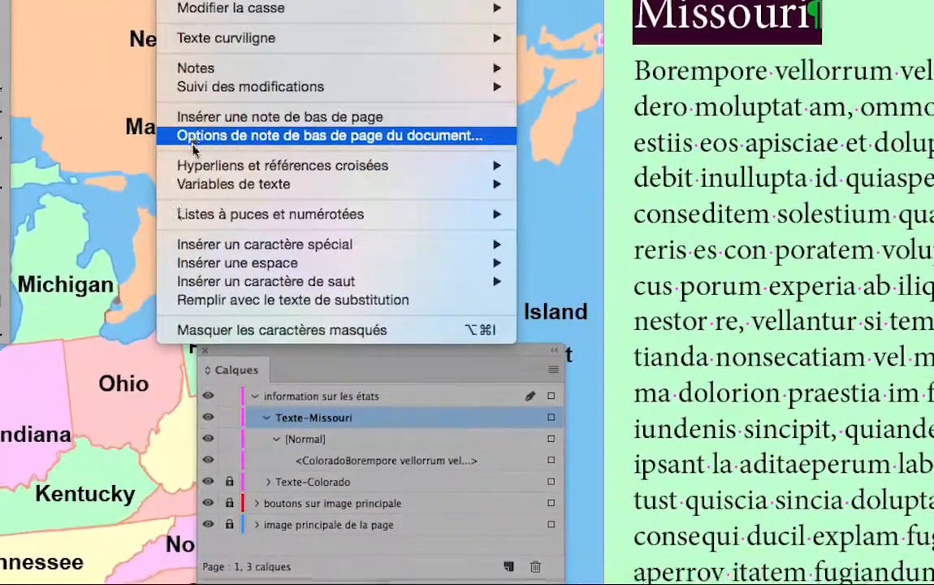
mouse_move(231, 184)
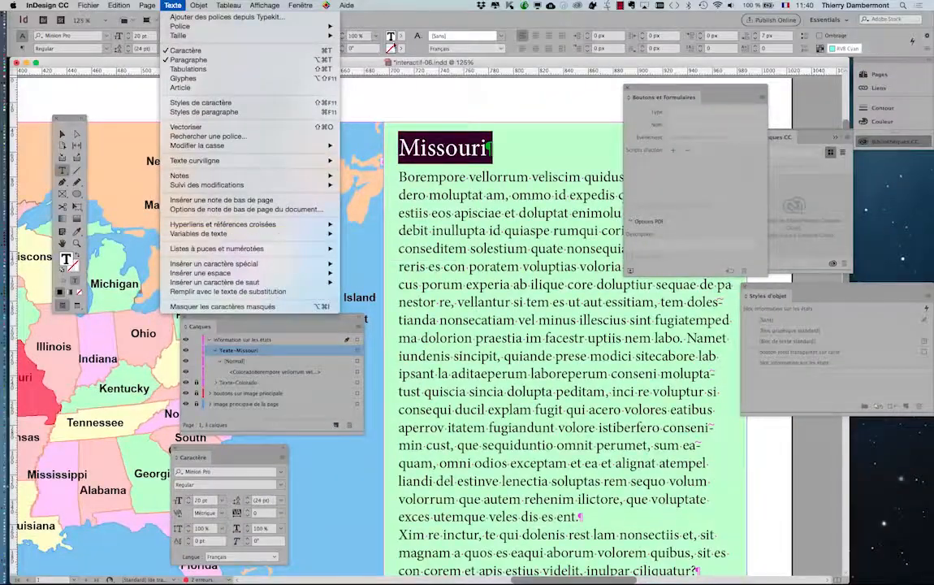
left_click(399, 21)
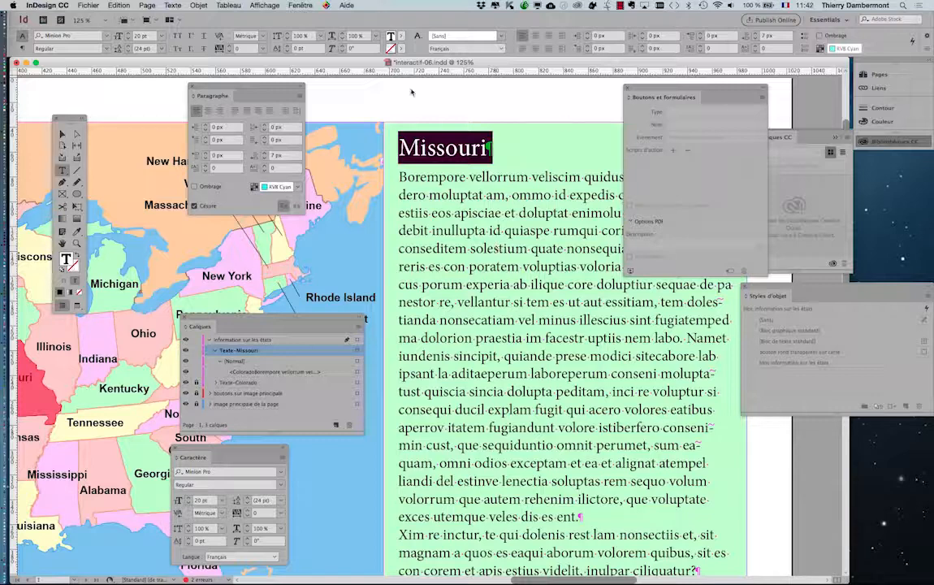
Open the Fusion des données utility, enlarge it to read its instructions, and close it
left_click(299, 5)
mouse_move(365, 235)
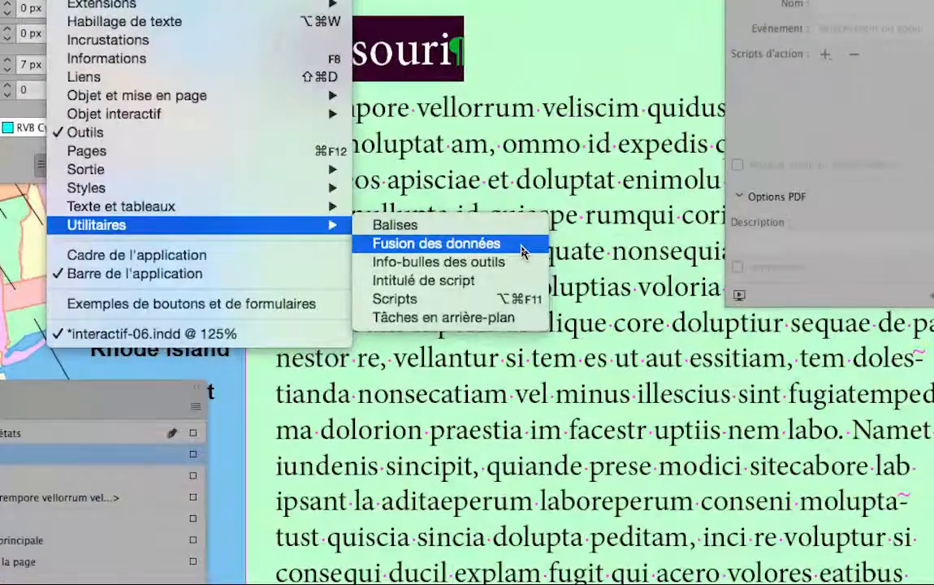
left_click(521, 246)
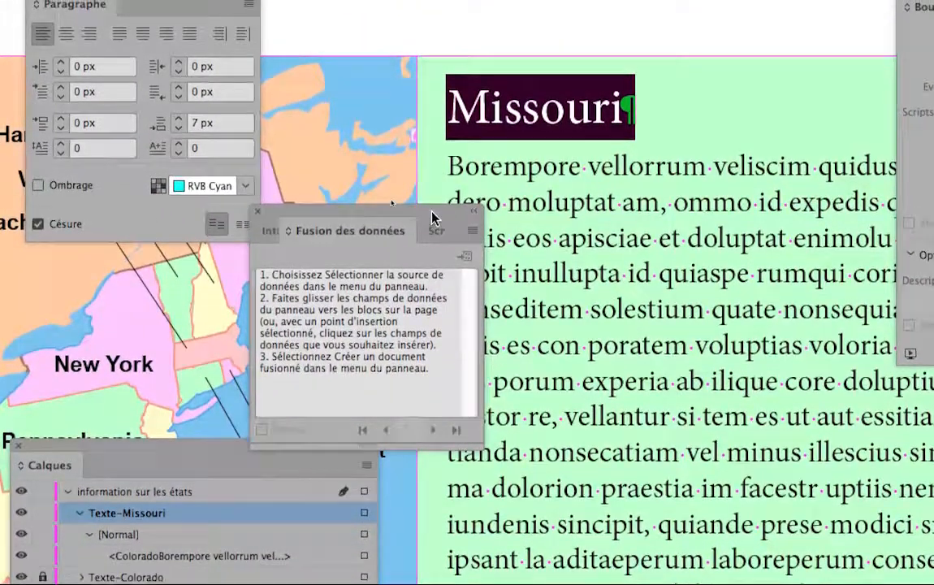
left_click_drag(278, 152, 367, 138)
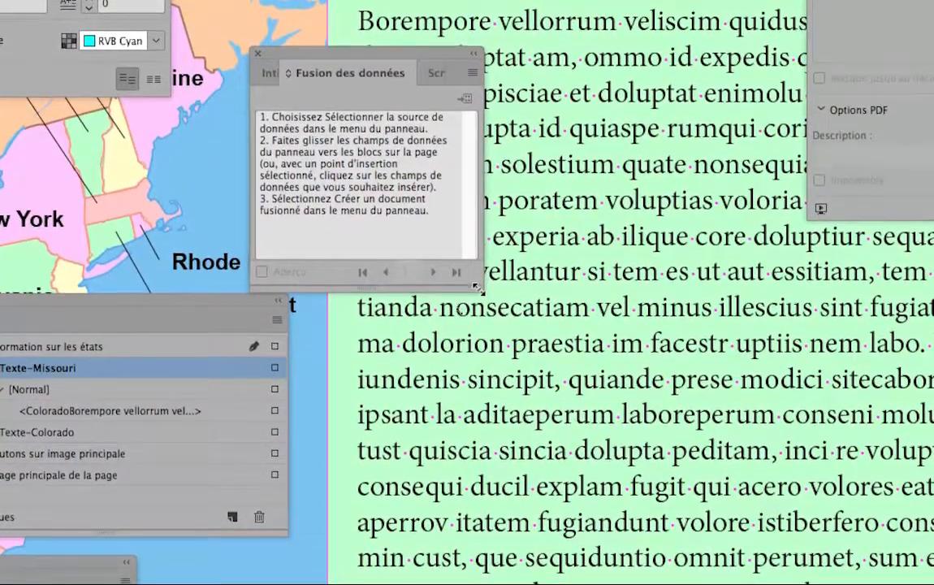
left_click_drag(477, 288, 732, 397)
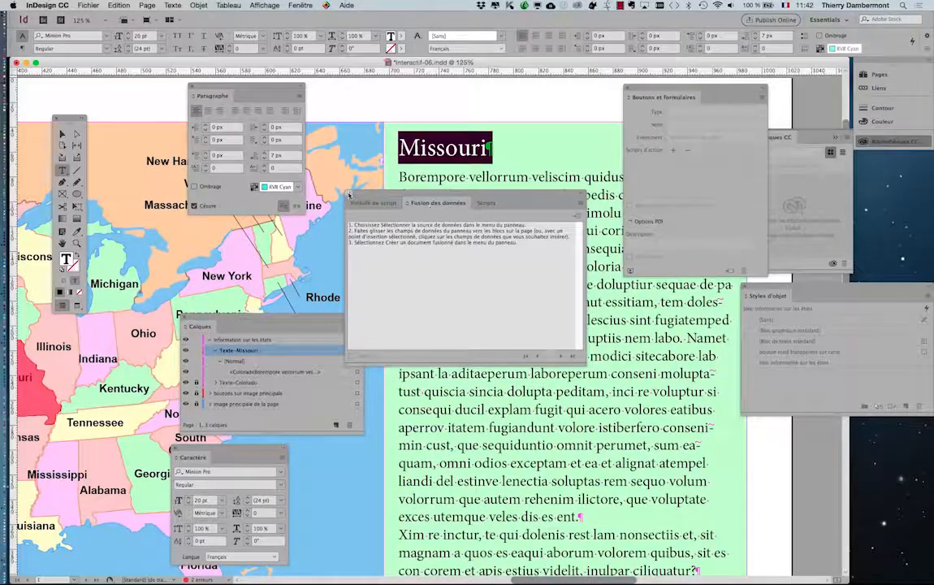
left_click(349, 195)
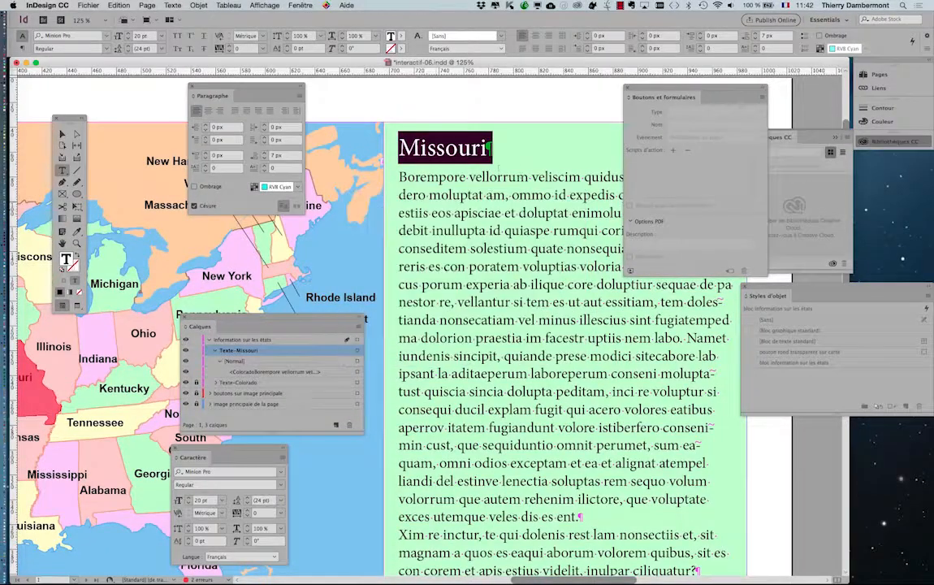
Move the layer structure clear of the map and select the text frame inside Texte-Missouri
left_click(487, 395)
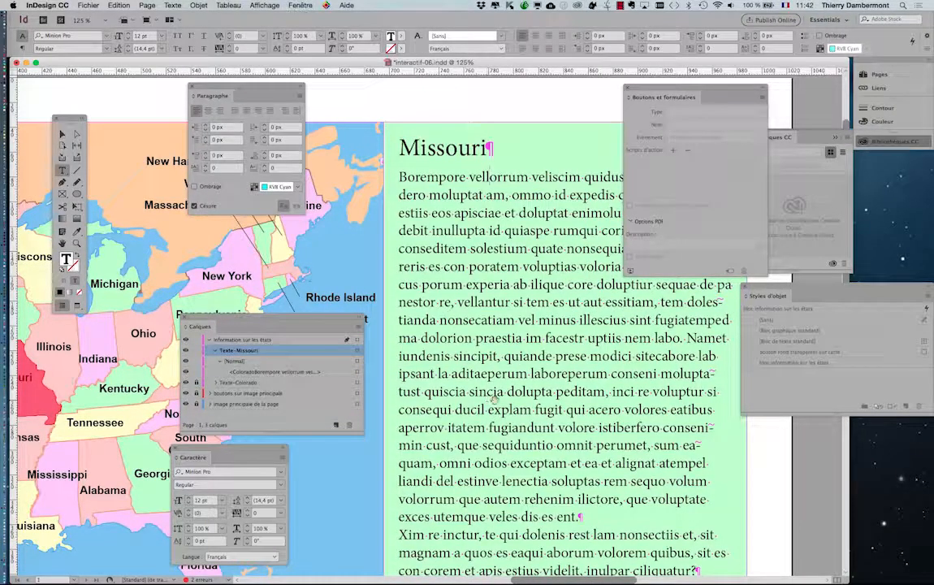
key("super+minus")
key("super+minus")
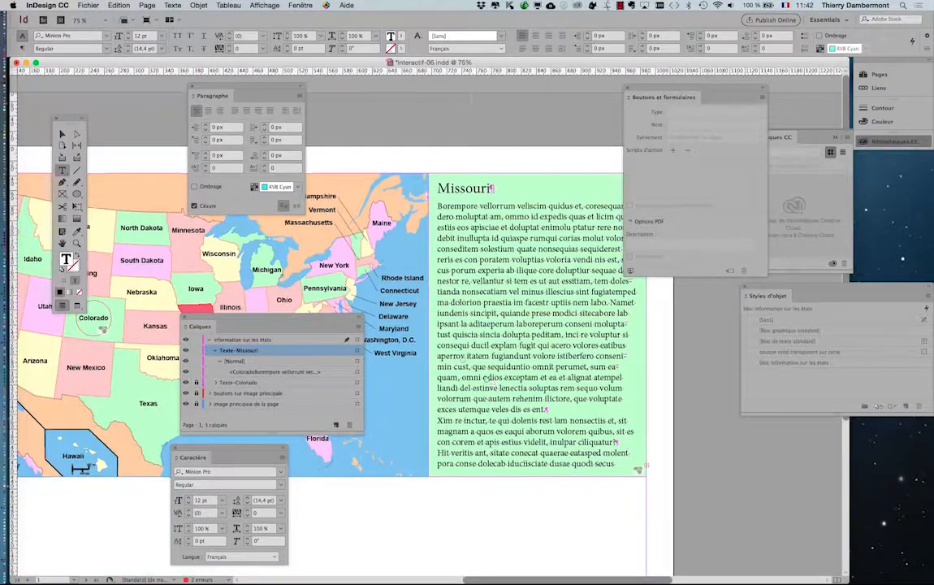
left_click_drag(489, 388, 438, 338)
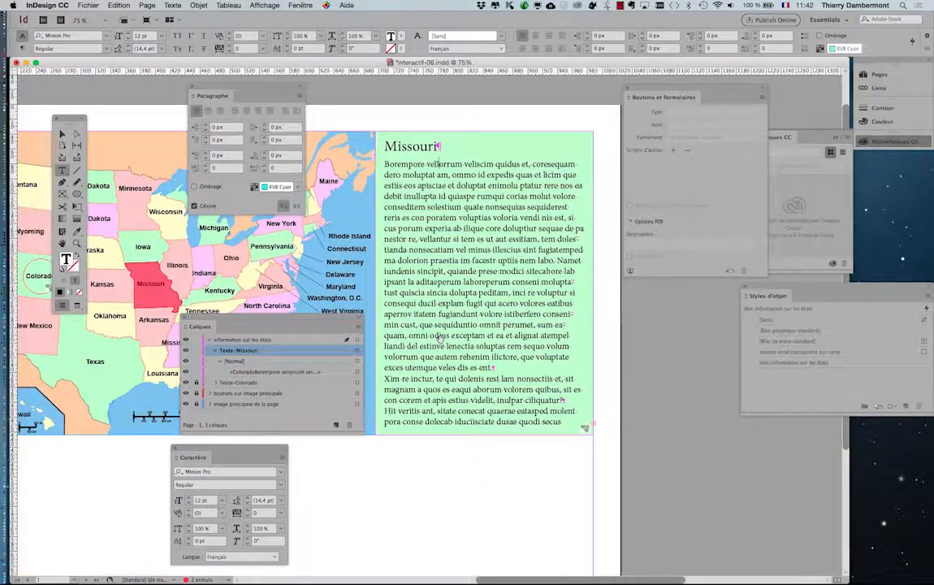
left_click_drag(284, 320, 459, 453)
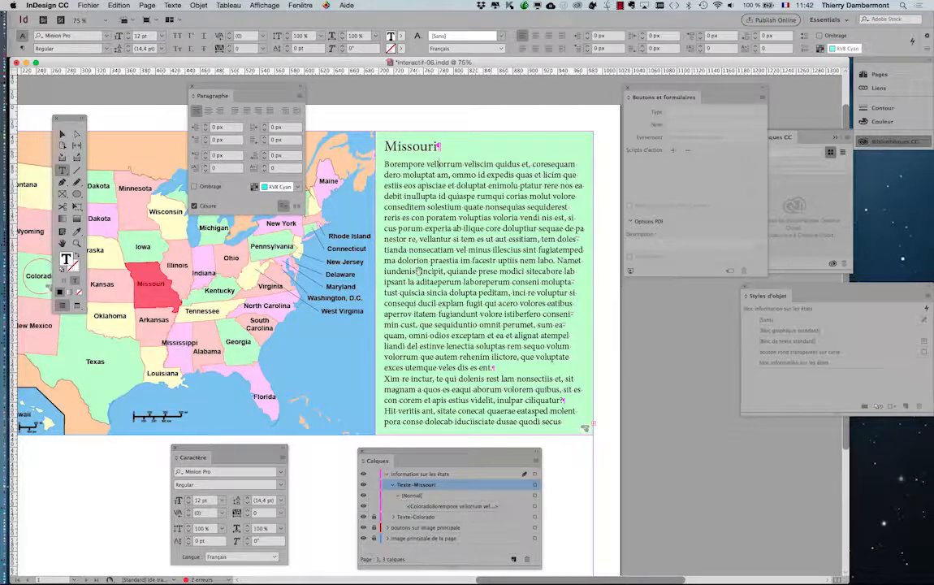
left_click_drag(418, 271, 435, 255)
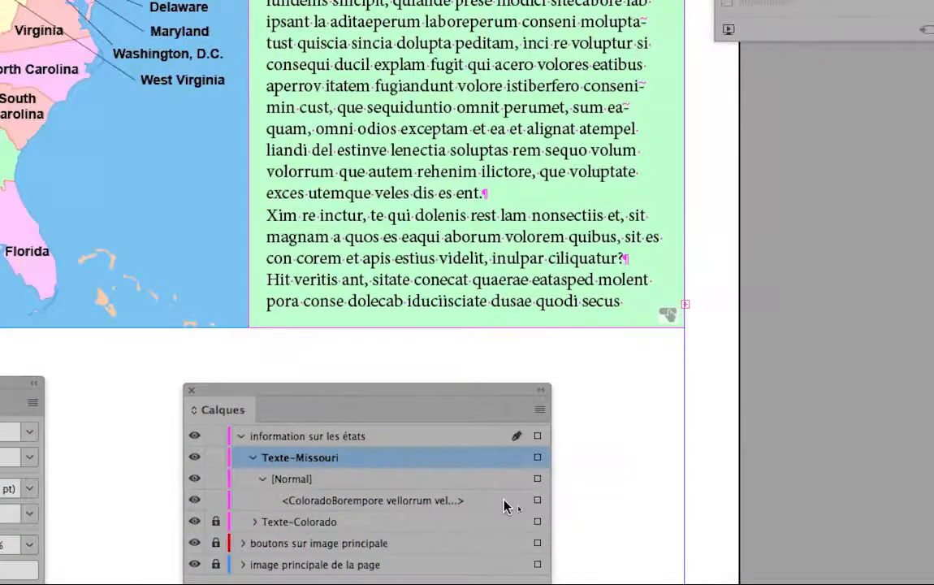
left_click(536, 500)
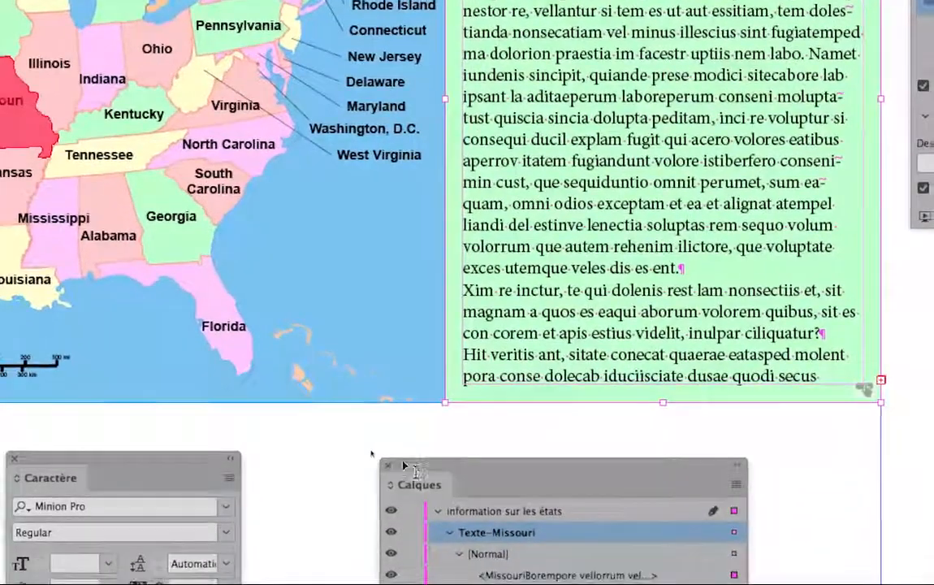
Hide the "boutons sur image principale" layer to uncover Missouri's original colour on the map
left_click_drag(277, 504, 281, 456)
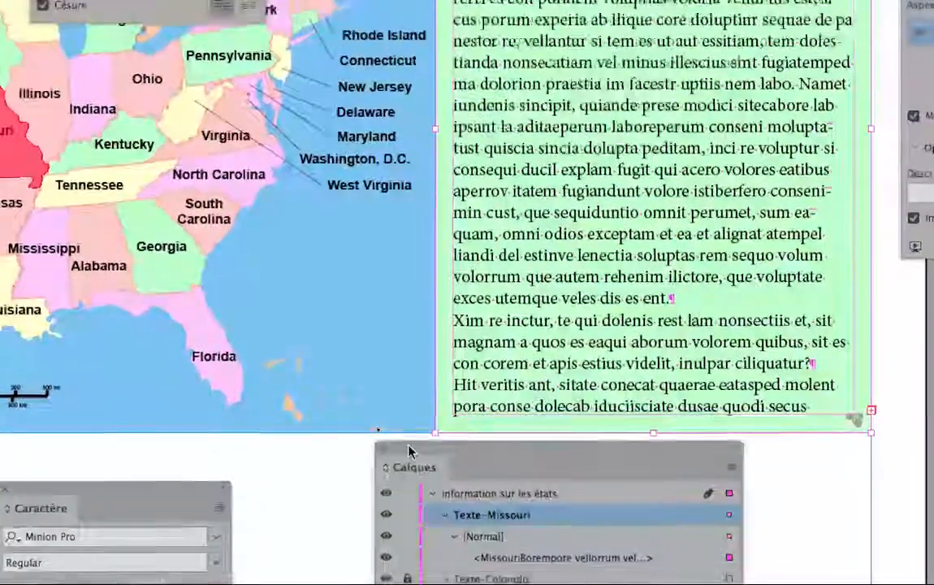
left_click_drag(408, 451, 372, 111)
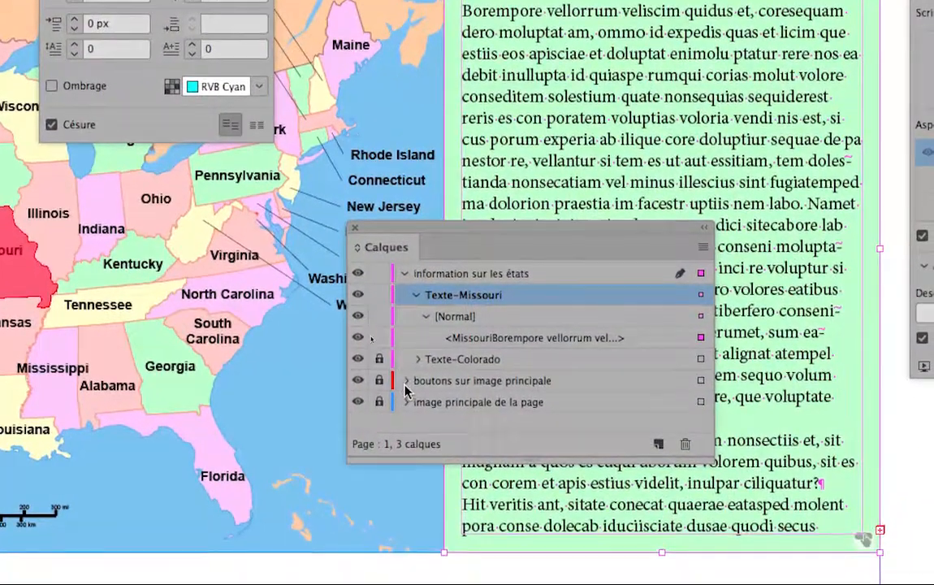
left_click(405, 381)
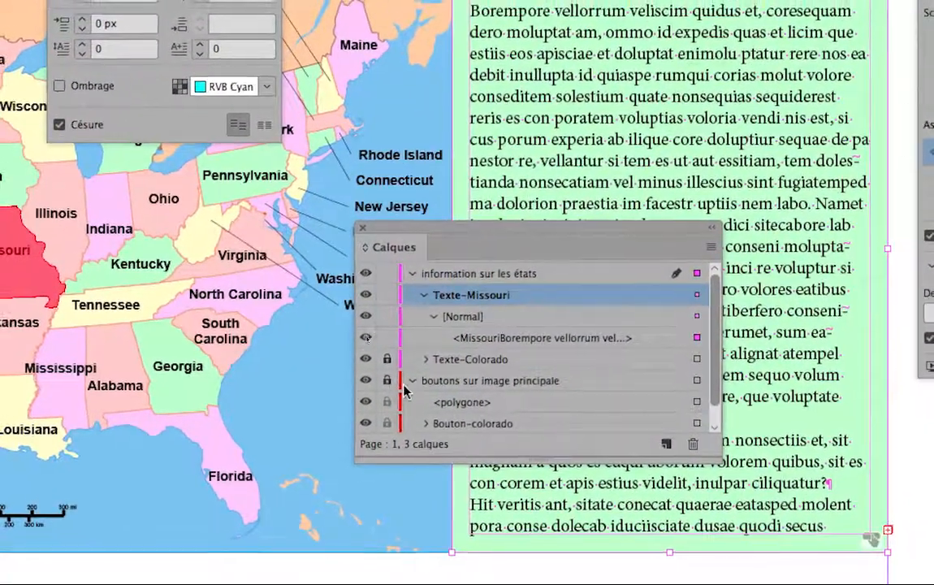
left_click(411, 380)
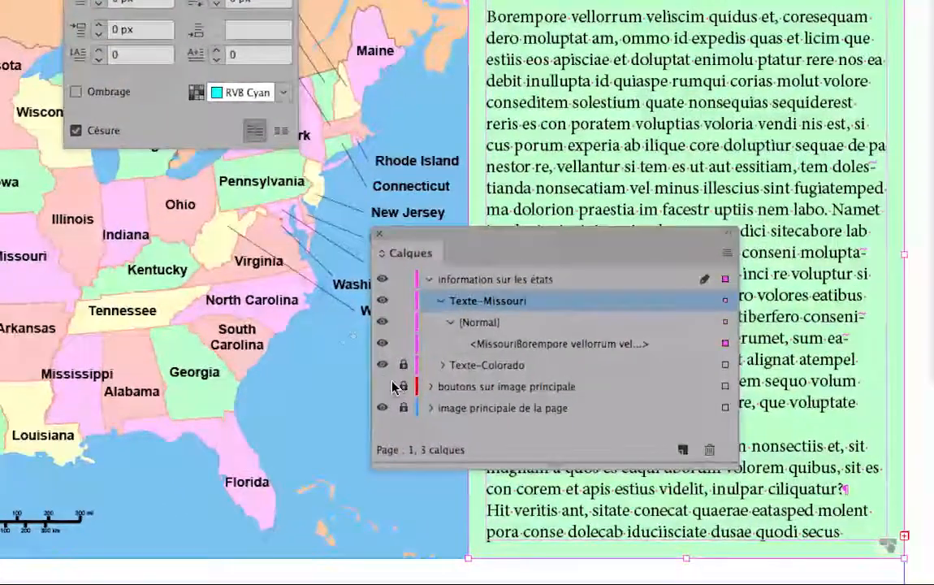
left_click(383, 385)
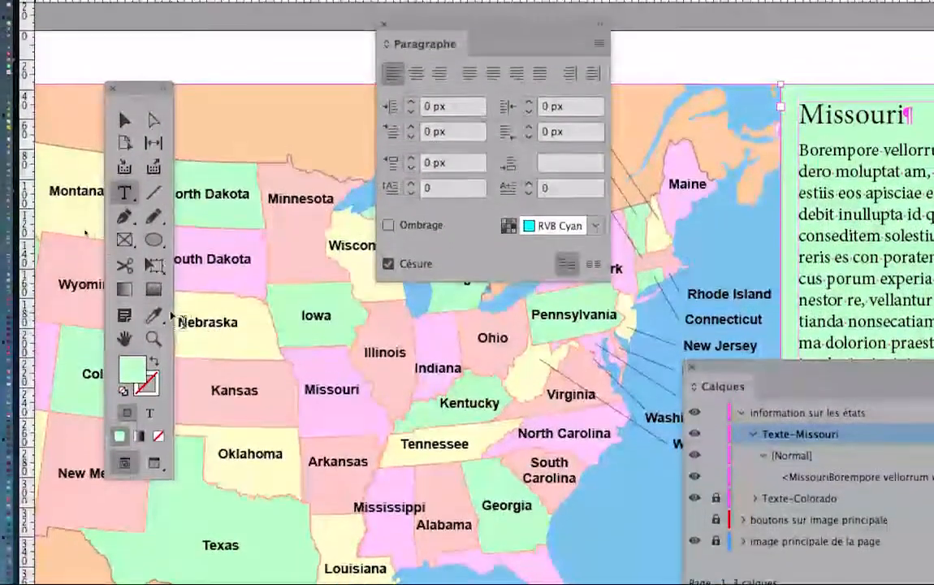
Fill the Missouri text frame with the state's pink using the Eyedropper, and show the "boutons sur image principale" layer again
left_click(158, 316)
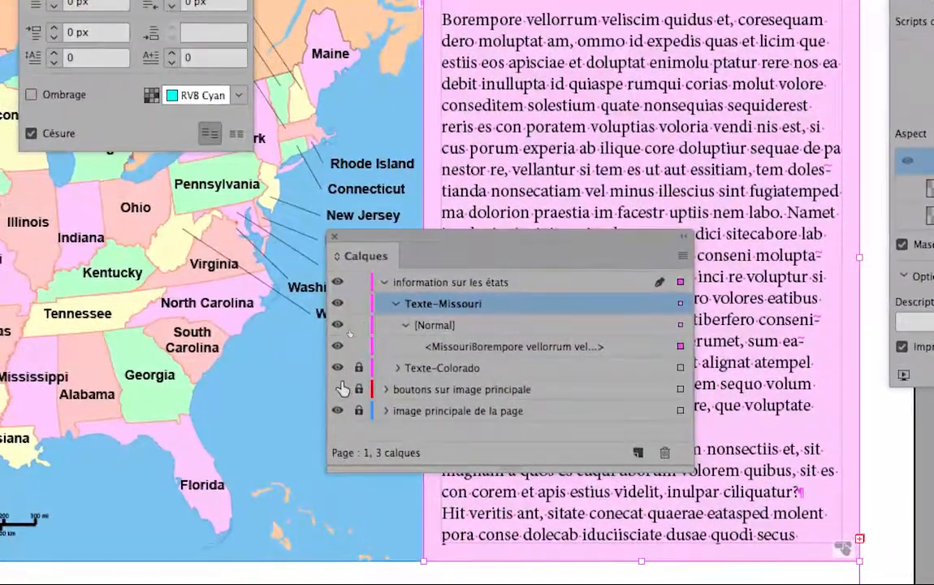
left_click(341, 389)
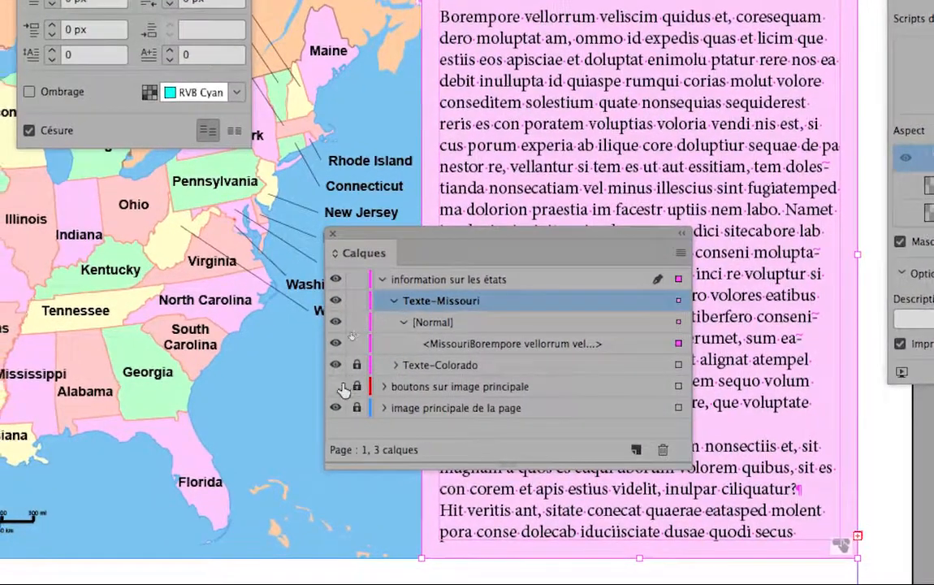
left_click(306, 397)
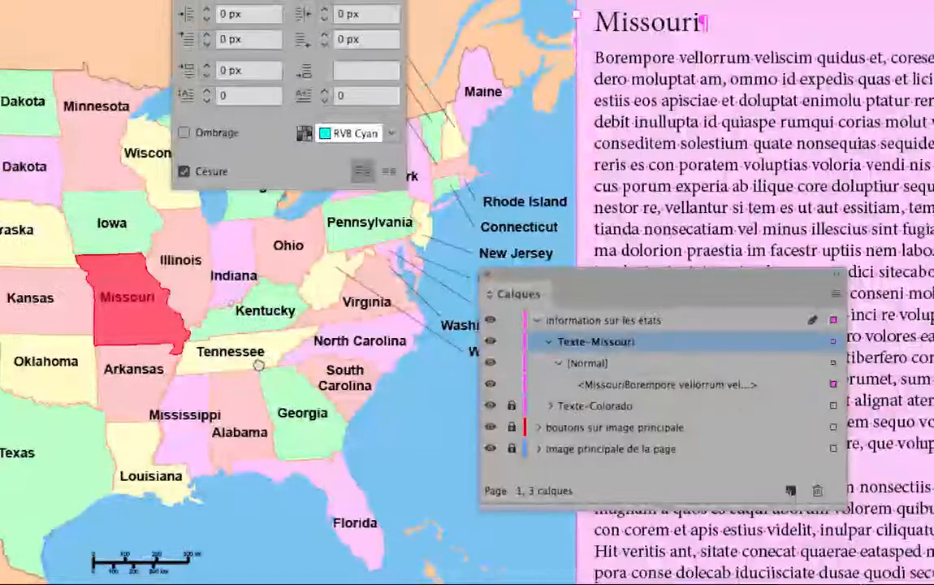
left_click_drag(287, 369, 421, 399)
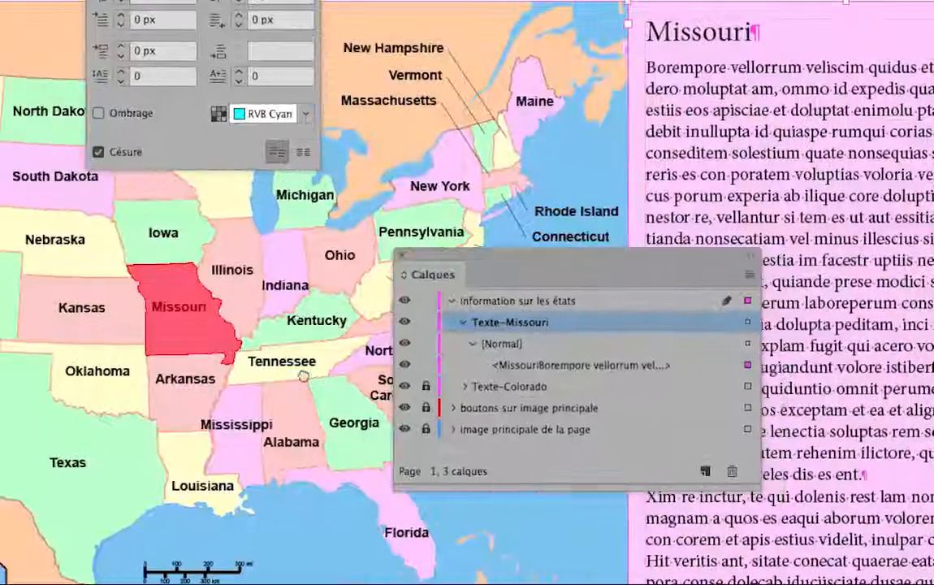